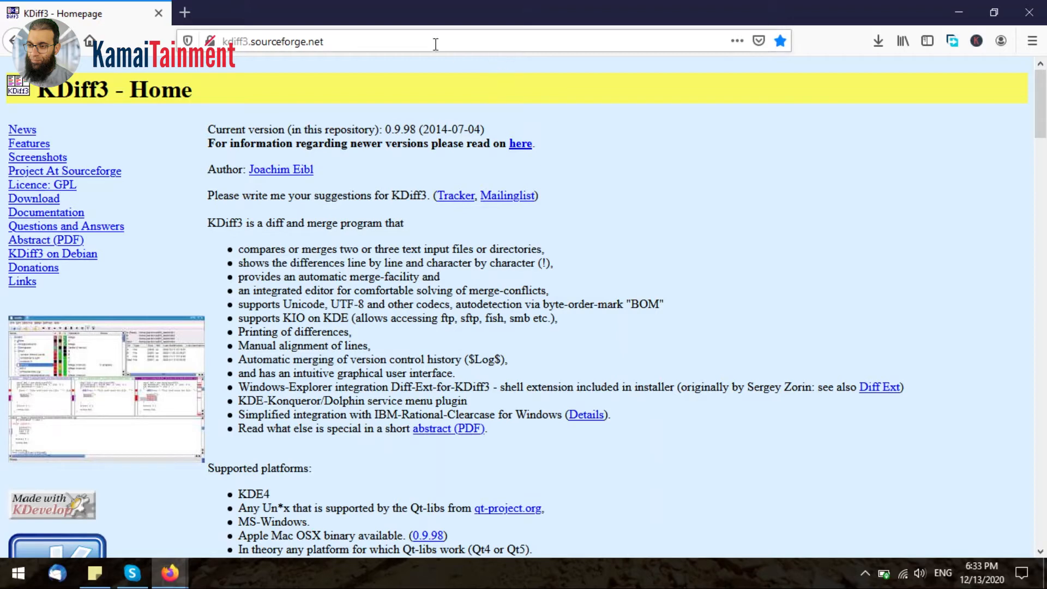
Step: Look through the KDiff3 homepage, from its address and feature list to the supported platforms and version news
left_click_drag(340, 41, 216, 41)
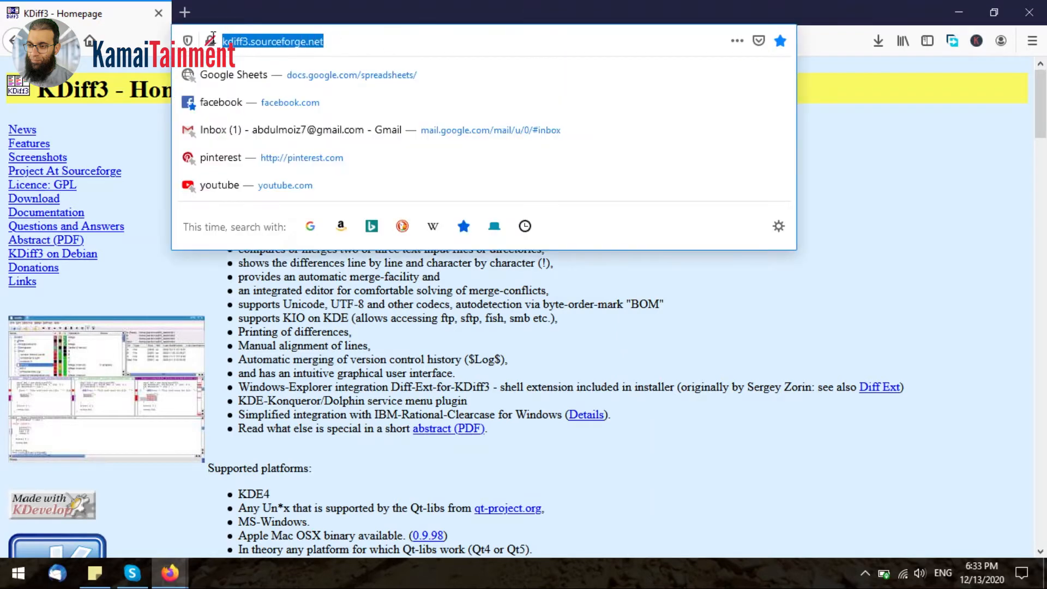
left_click(334, 42)
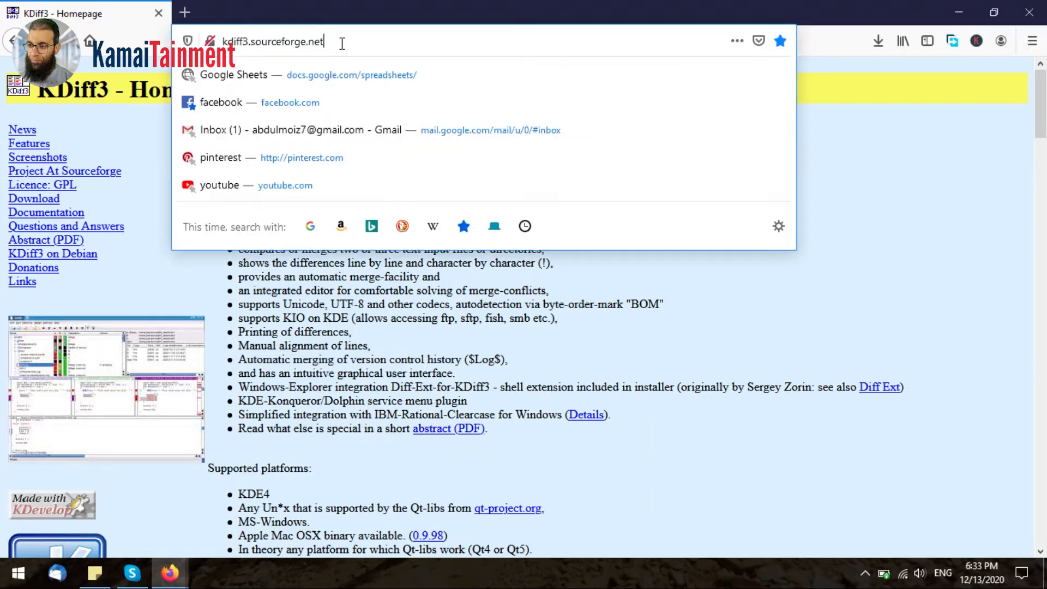
left_click(799, 210)
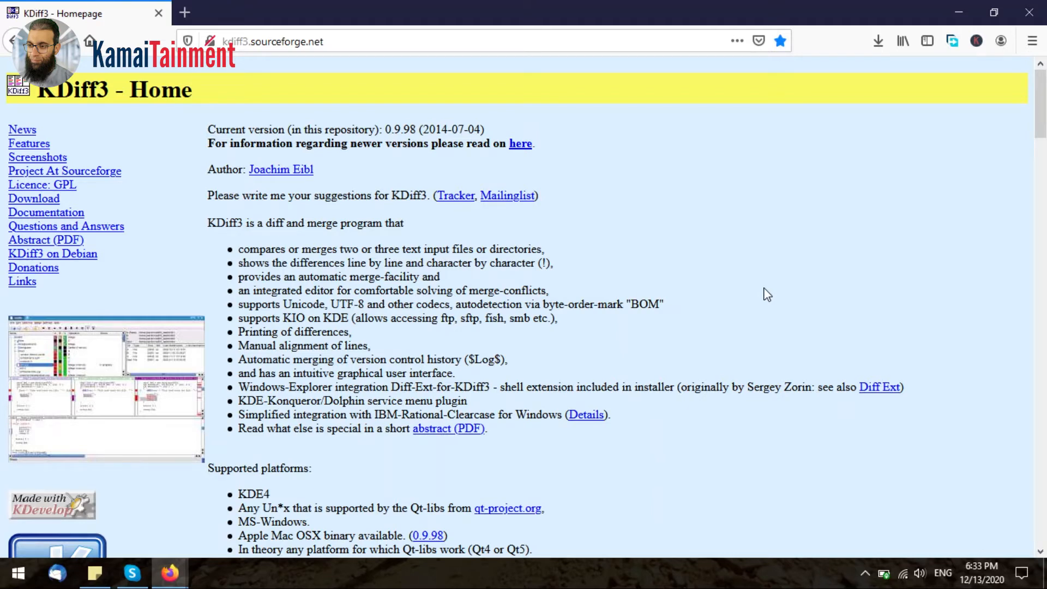
scroll(766, 295, "down", 5)
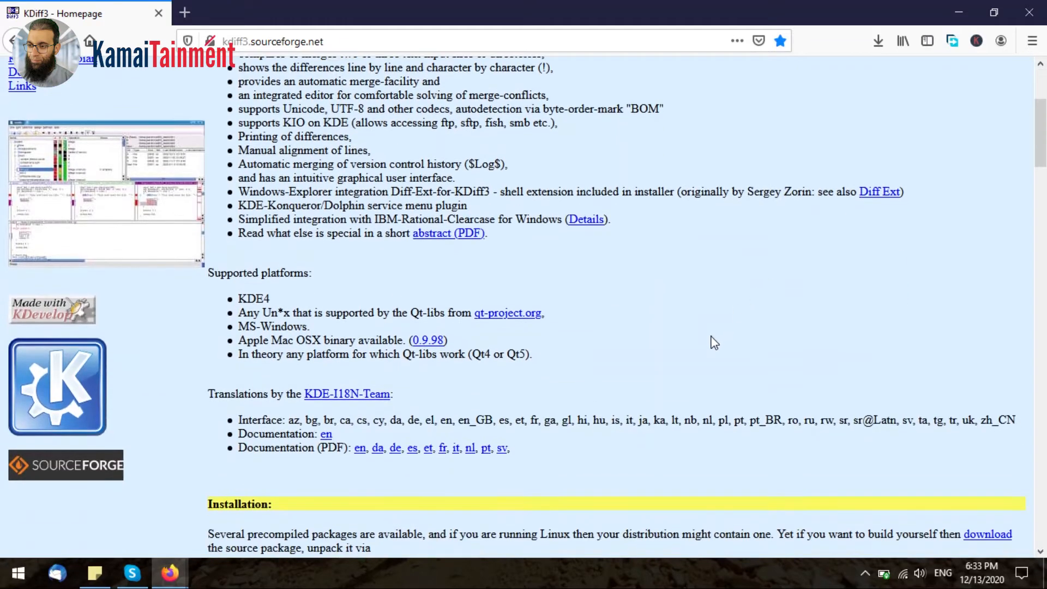
scroll(713, 343, "down", 5)
scroll(713, 343, "down", 6)
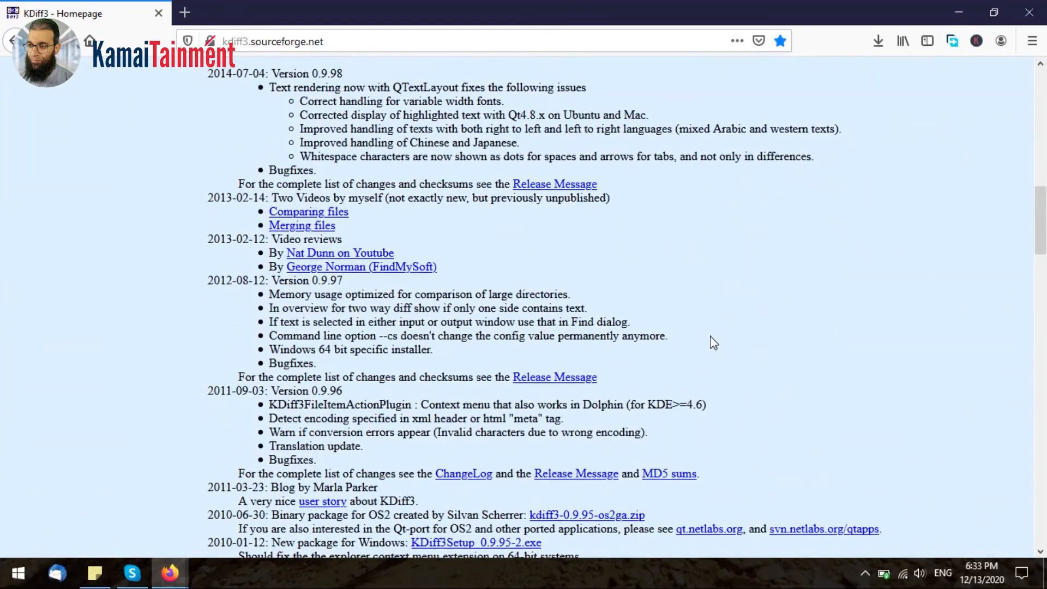
scroll(711, 344, "down", 2)
scroll(711, 344, "down", 7)
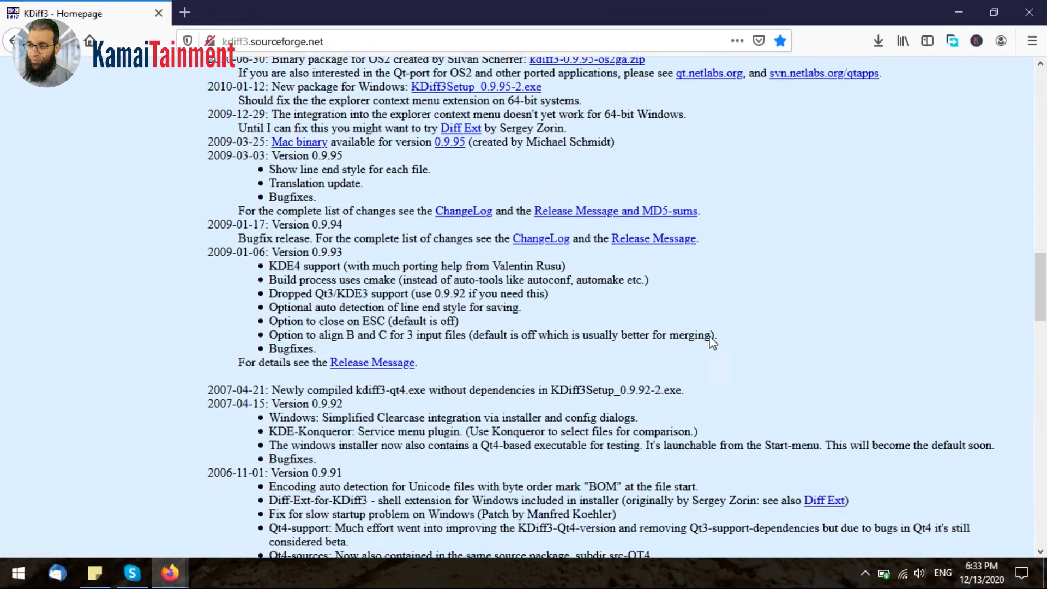
scroll(714, 343, "down", 15)
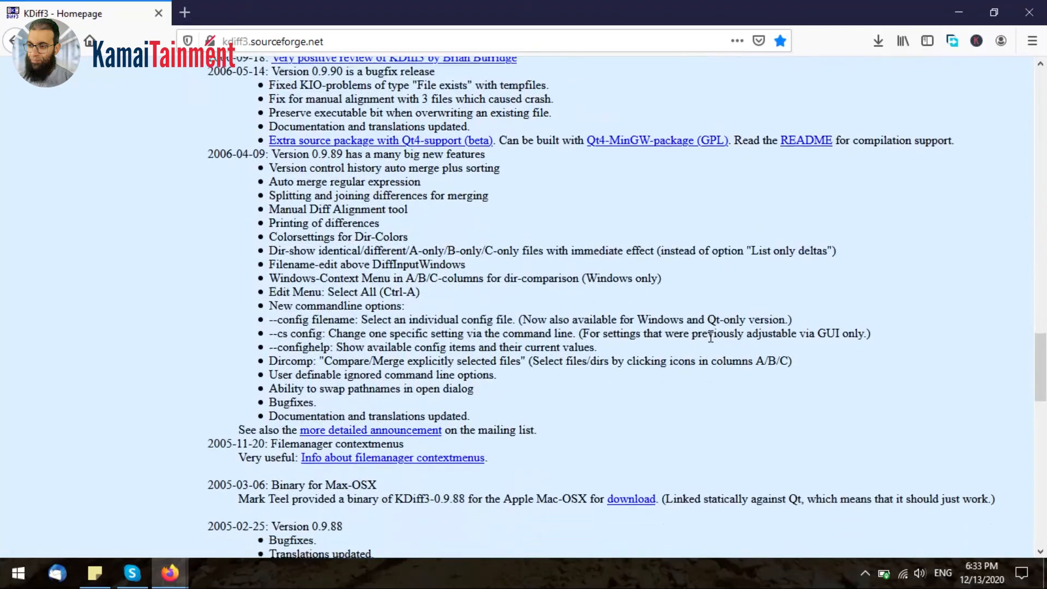
scroll(711, 341, "up", 20)
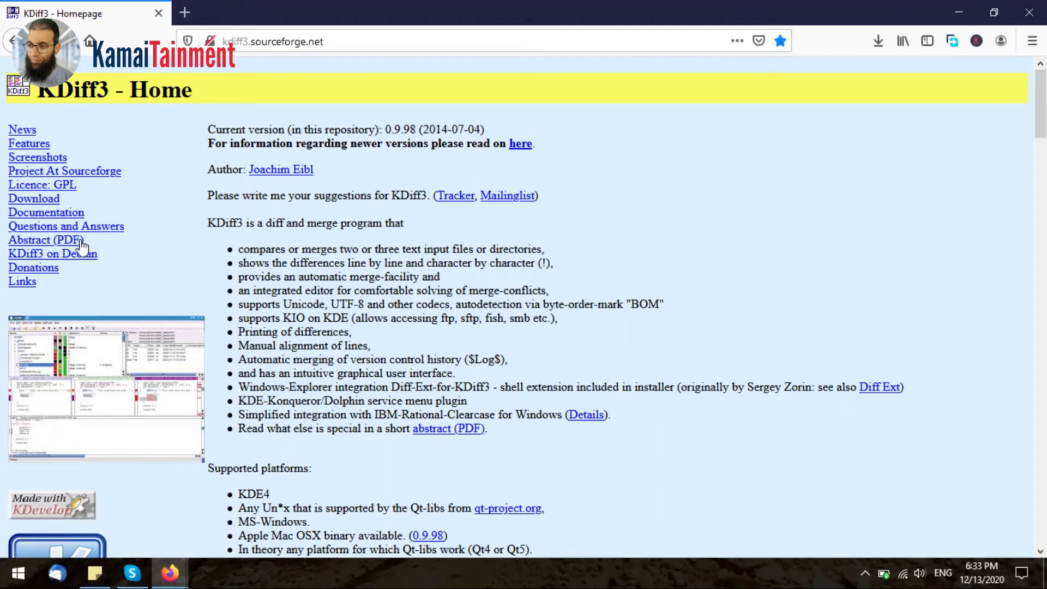
Step: Open the KDiff3 download page on SourceForge and examine the latest-version download and the project's files list
left_click(52, 199)
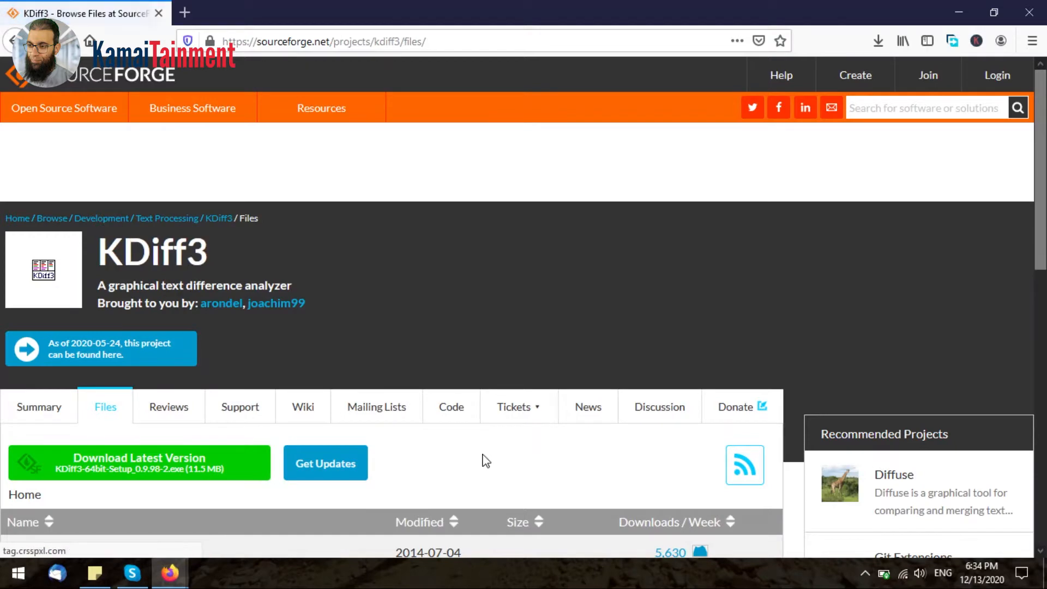
scroll(483, 460, "down", 3)
left_click(203, 289)
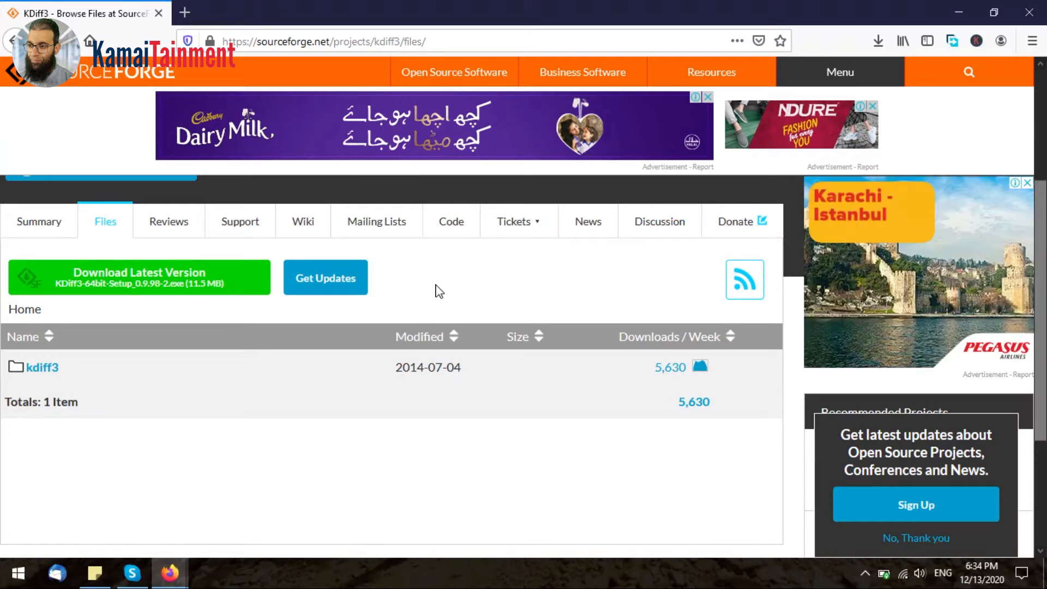
scroll(439, 292, "up", 3)
scroll(436, 287, "down", 3)
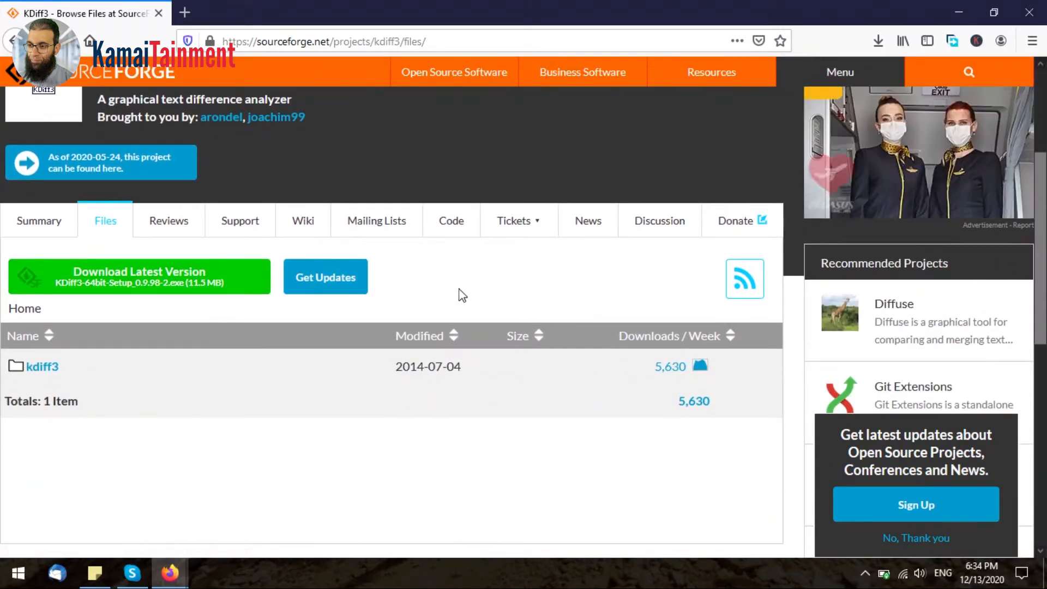
Step: Minimize the browser and launch KDiff3
left_click(954, 12)
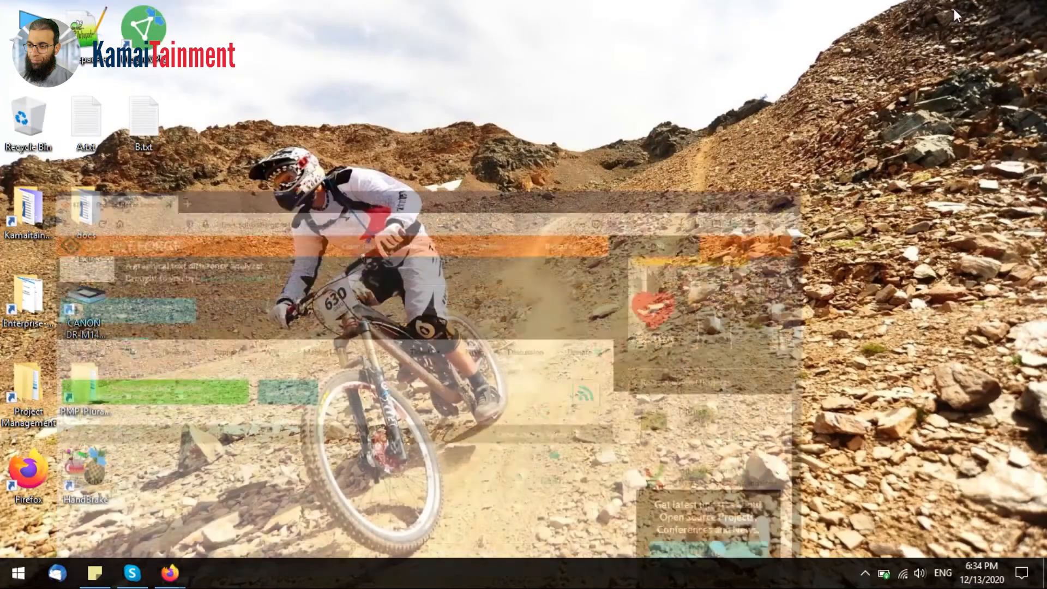
key("super")
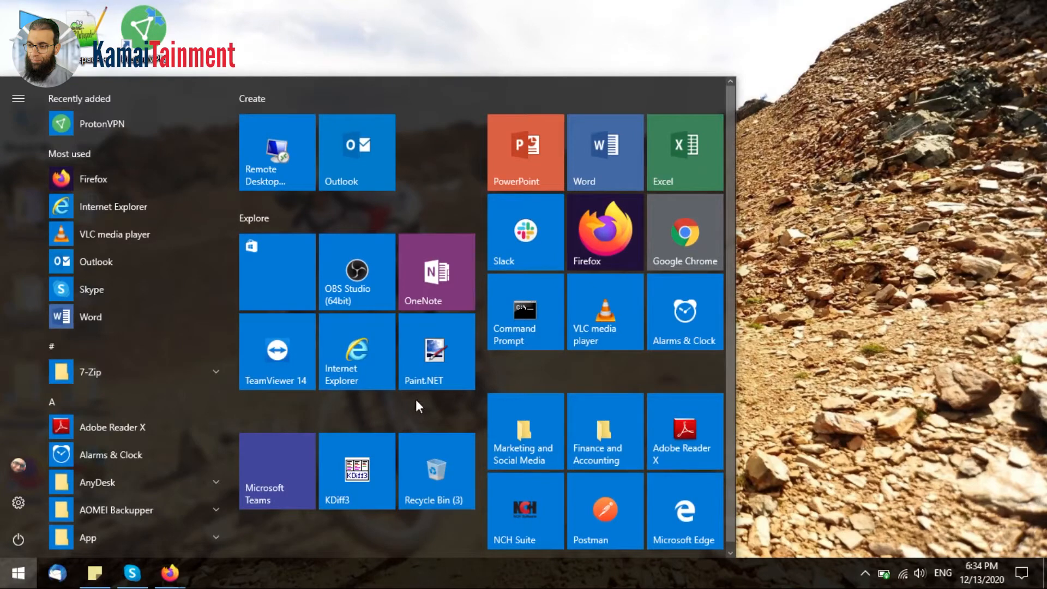
left_click(828, 190)
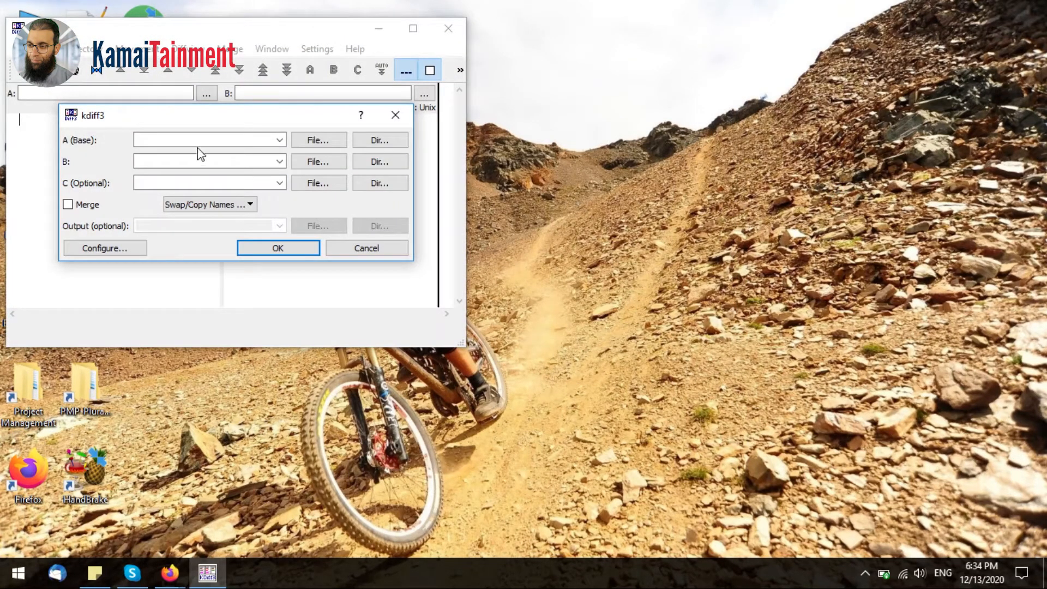
Step: Choose A.txt from the Desktop as the base input A for the comparison
left_click(313, 140)
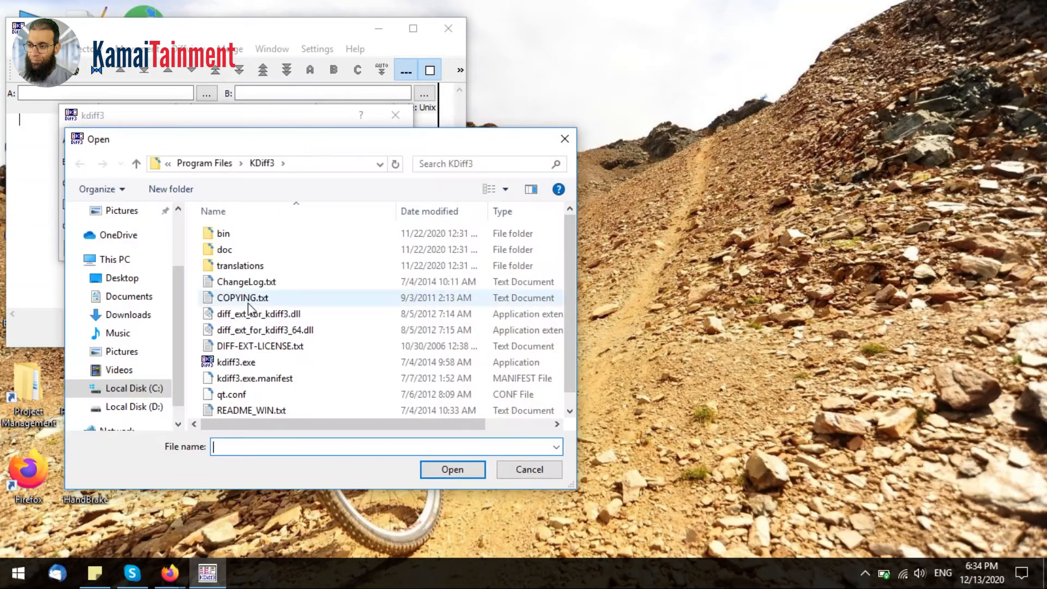
left_click(116, 278)
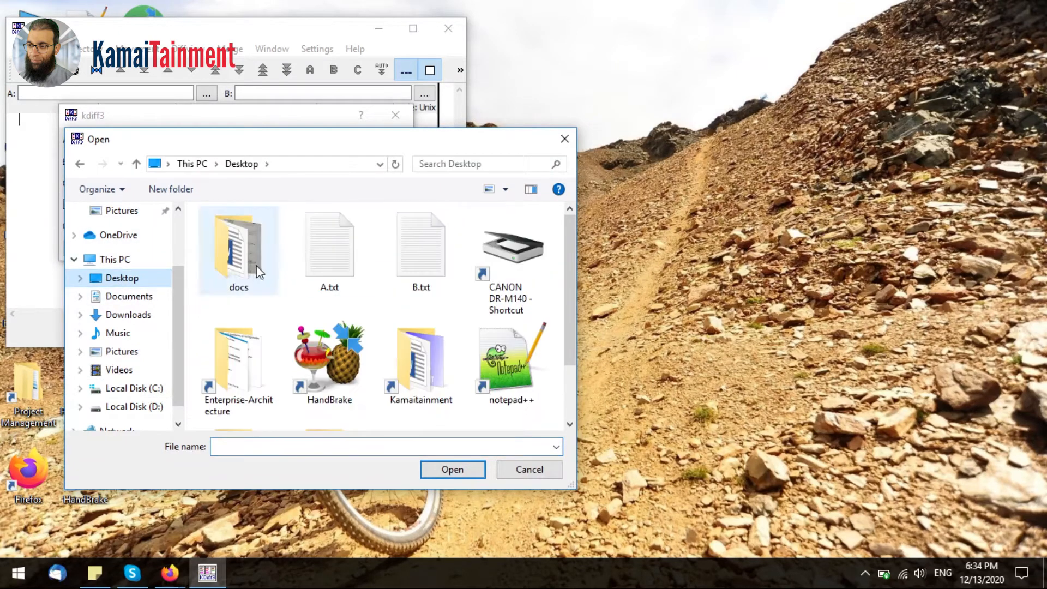
left_click(335, 270)
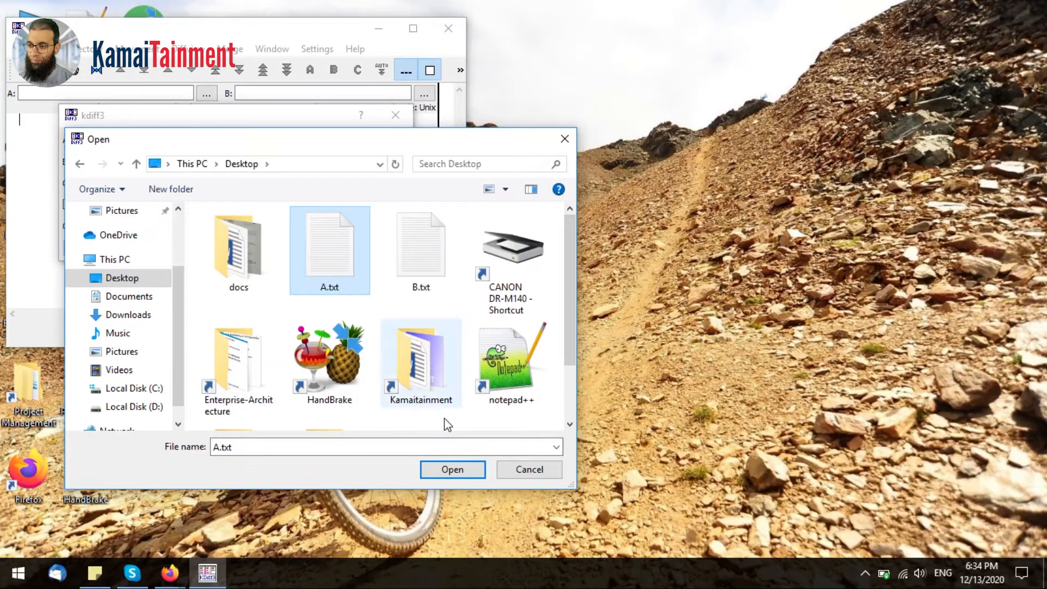
left_click(457, 472)
Step: Choose B.txt from the Desktop as input B, start the comparison without merging, and maximize the comparison window
left_click(303, 162)
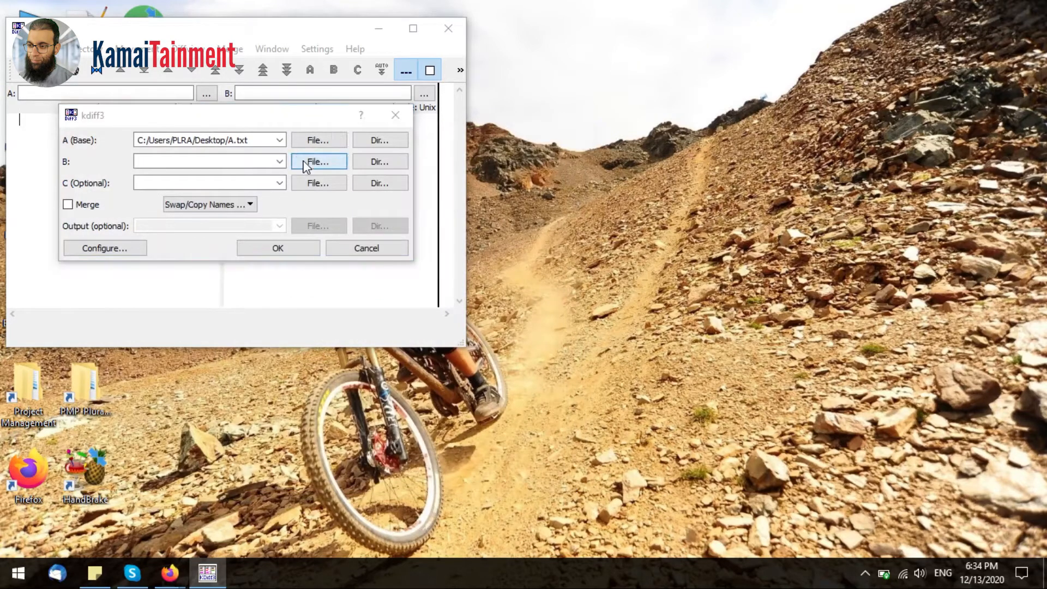
left_click(418, 244)
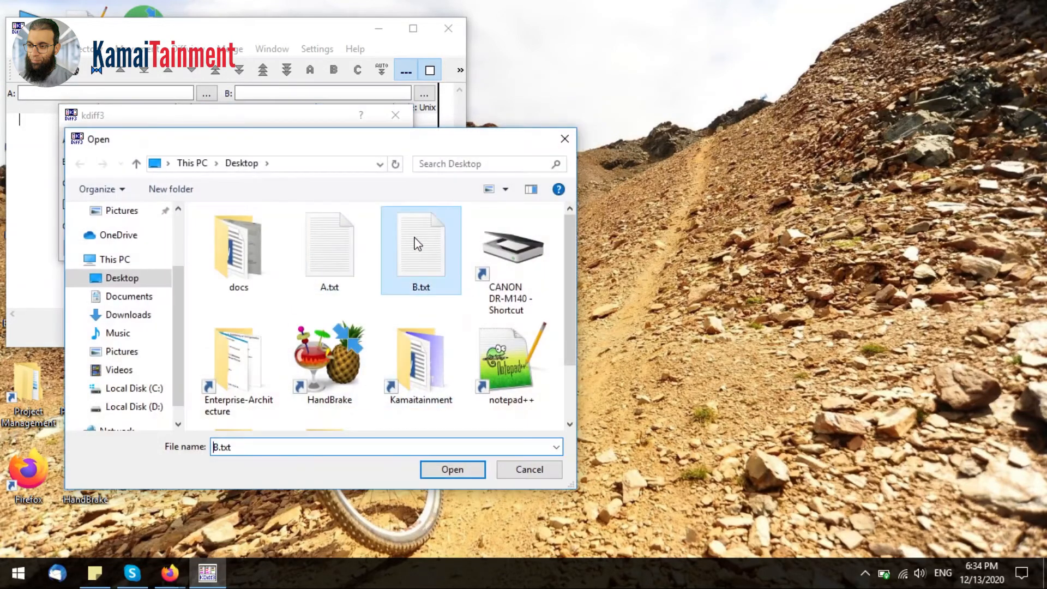
left_click(459, 469)
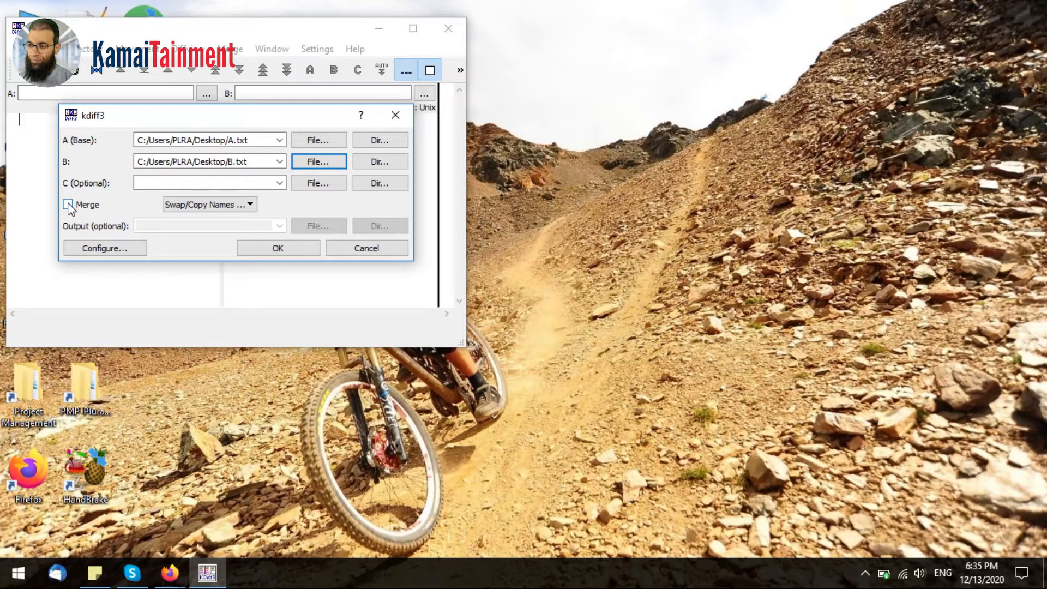
left_click(277, 248)
double_click(322, 36)
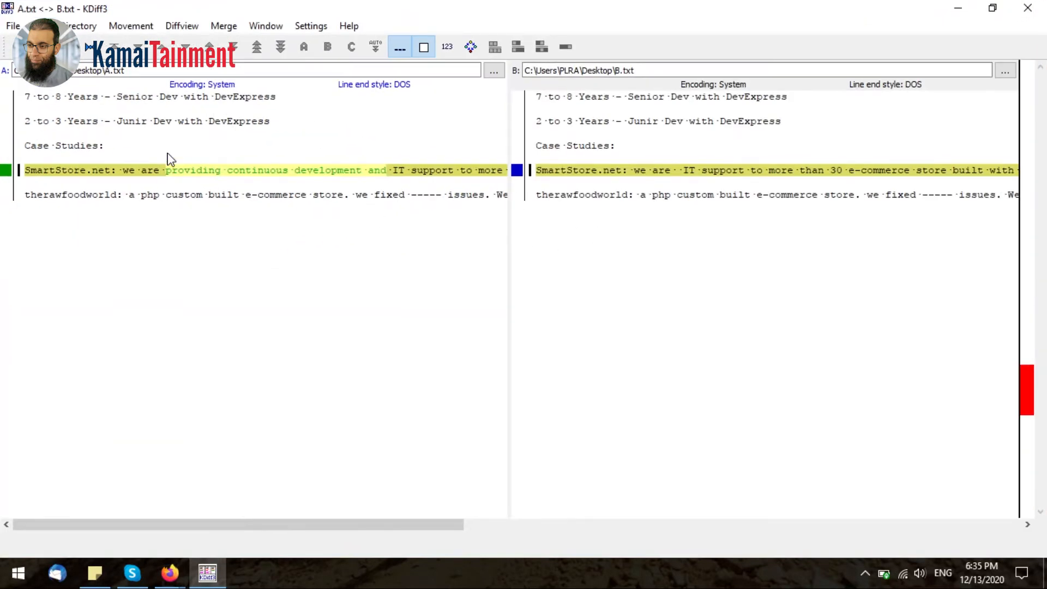
Step: Examine the differing SmartStore.net line under Case Studies in A.txt and B.txt along its full width
left_click(26, 96)
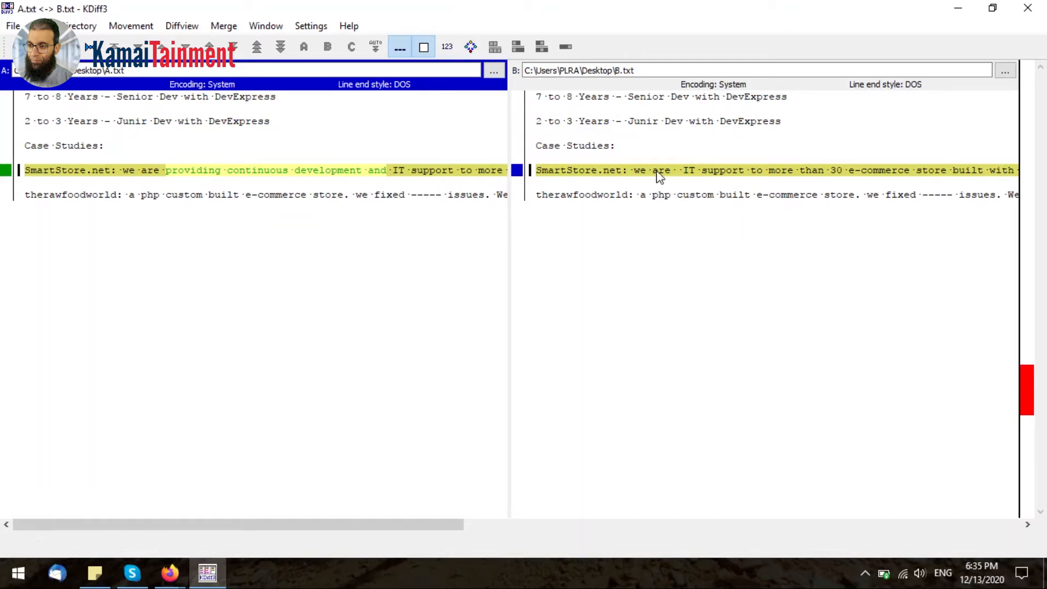
left_click_drag(435, 524, 292, 524)
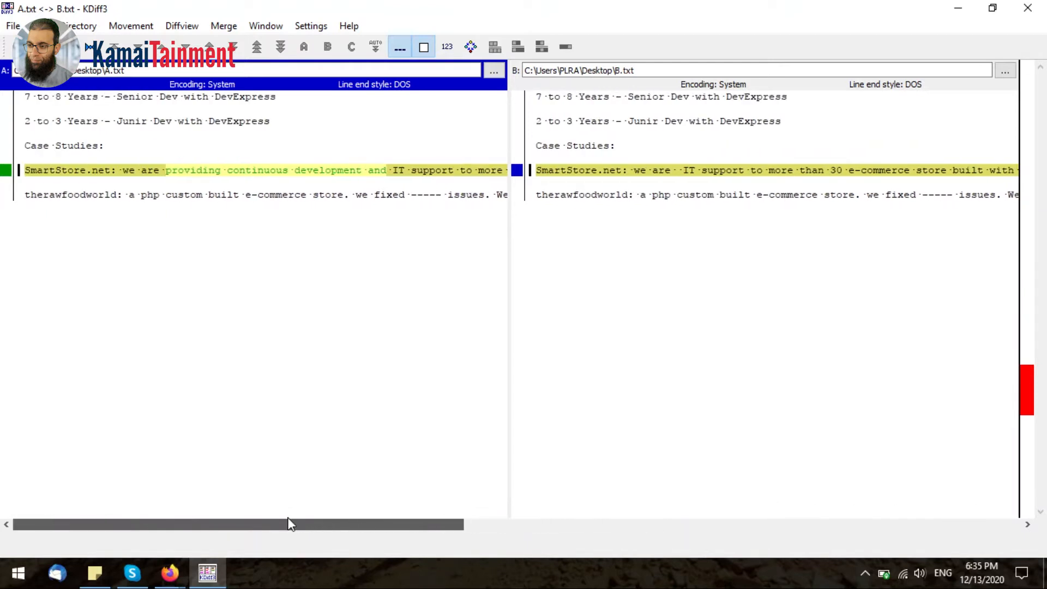
left_click_drag(273, 330, 273, 316)
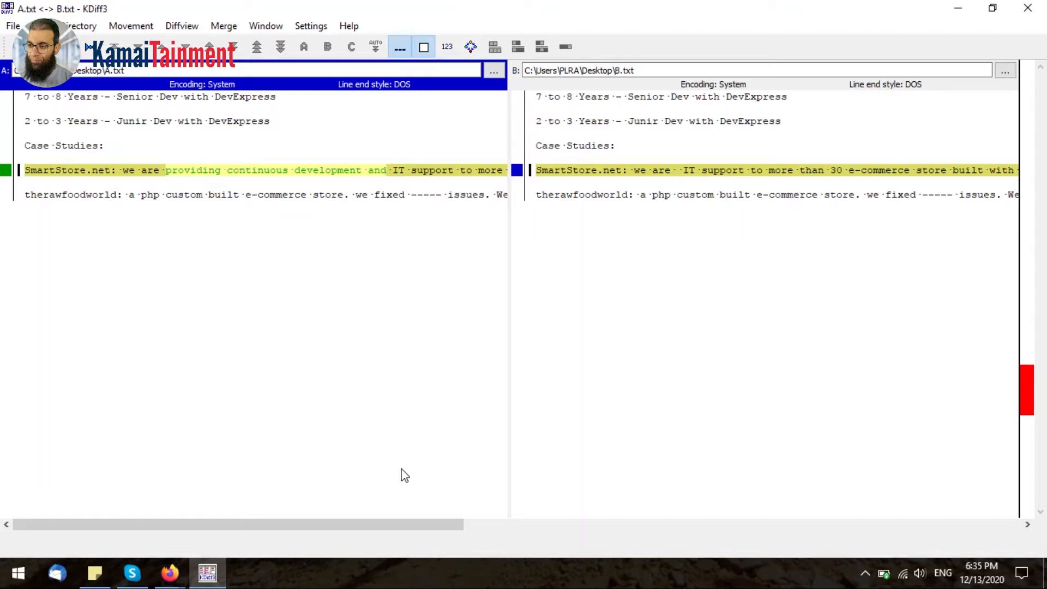
left_click_drag(392, 526, 454, 532)
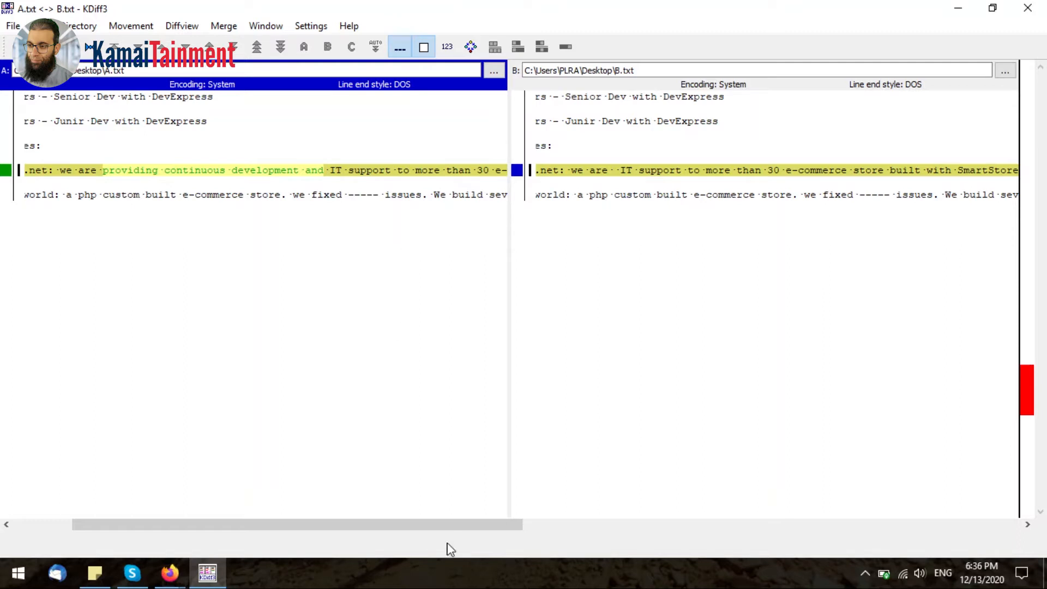
left_click_drag(448, 527, 217, 533)
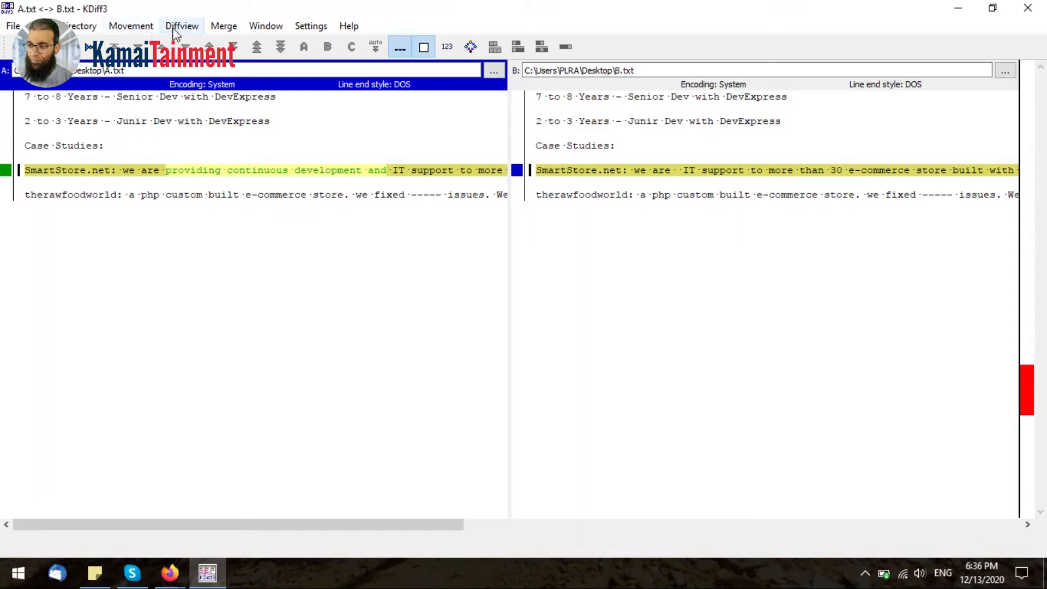
Step: Merge the current file pair and dismiss the conflict summary
left_click(223, 25)
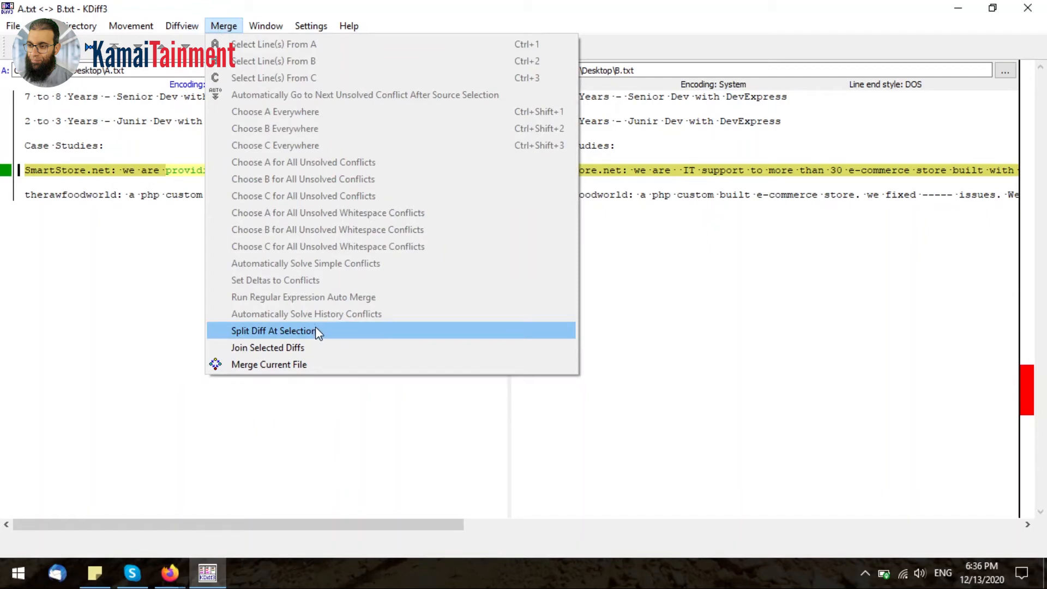
left_click(323, 373)
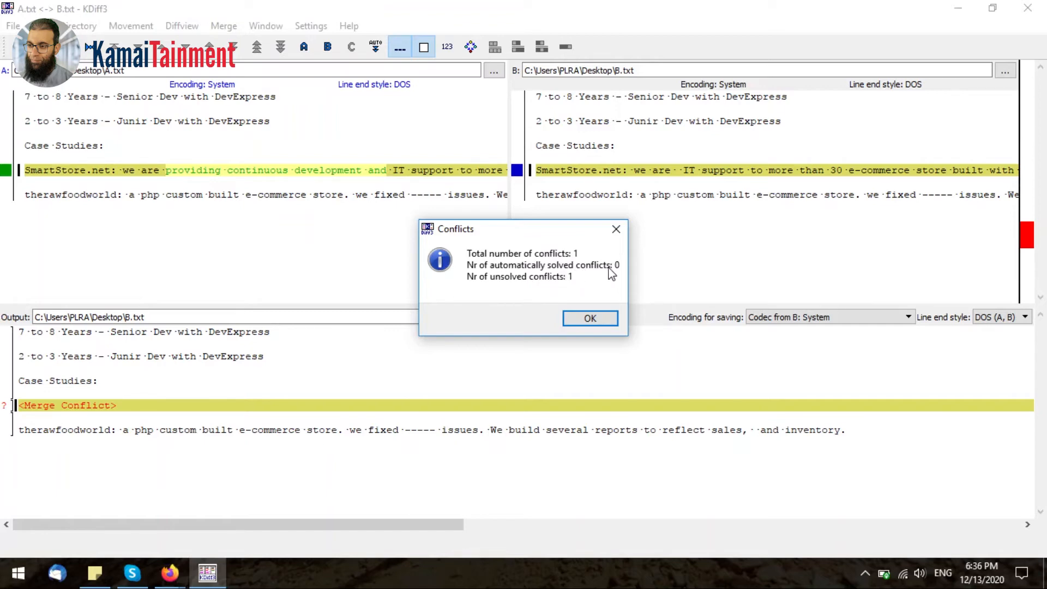
left_click(584, 322)
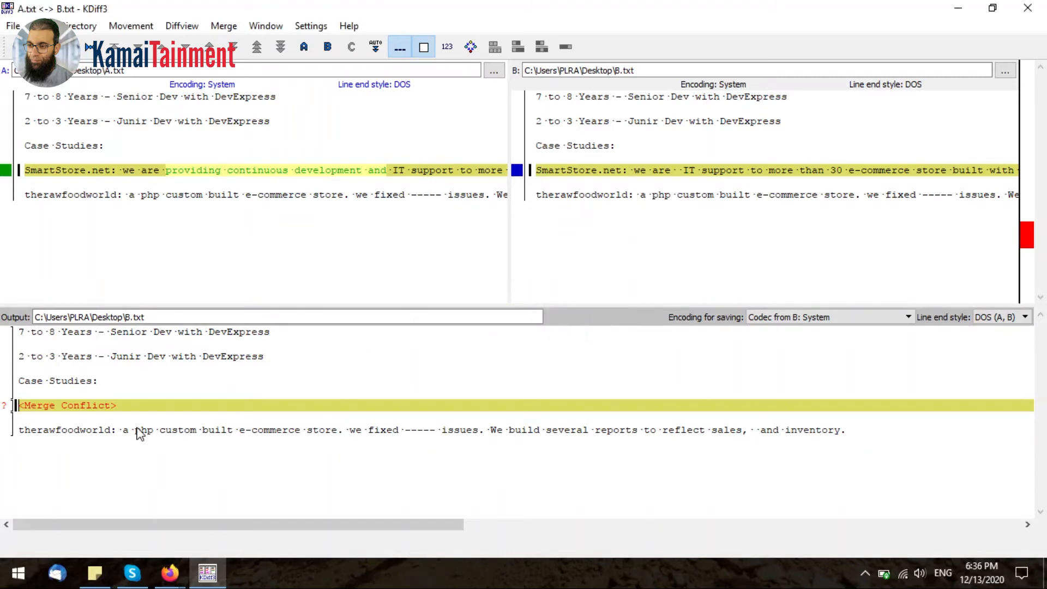
Step: Resolve the merge conflict under Case Studies in the output by taking the SmartStore.net line from A
right_click(84, 410)
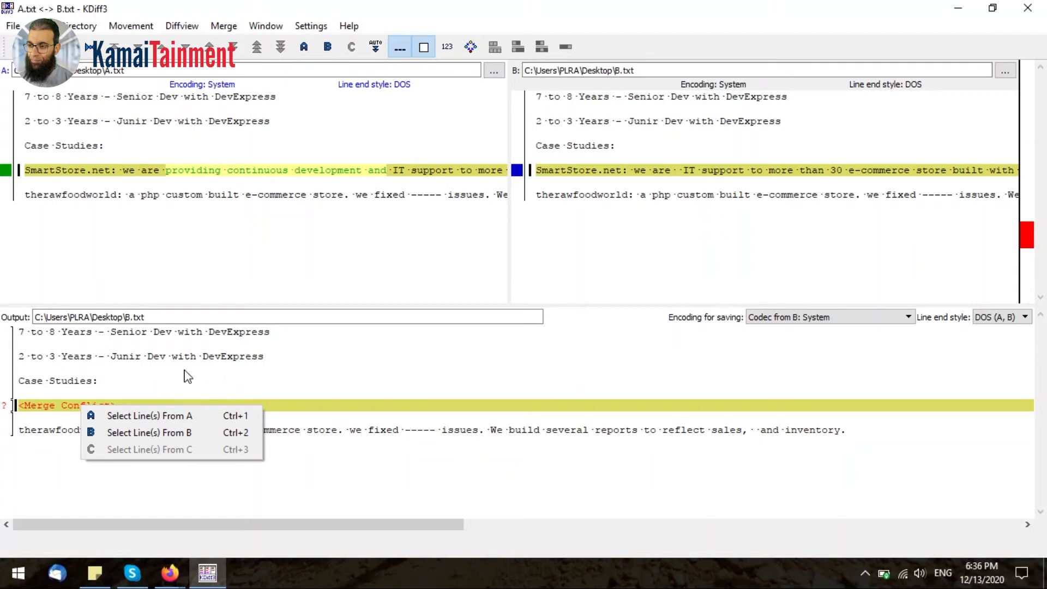
left_click(199, 317)
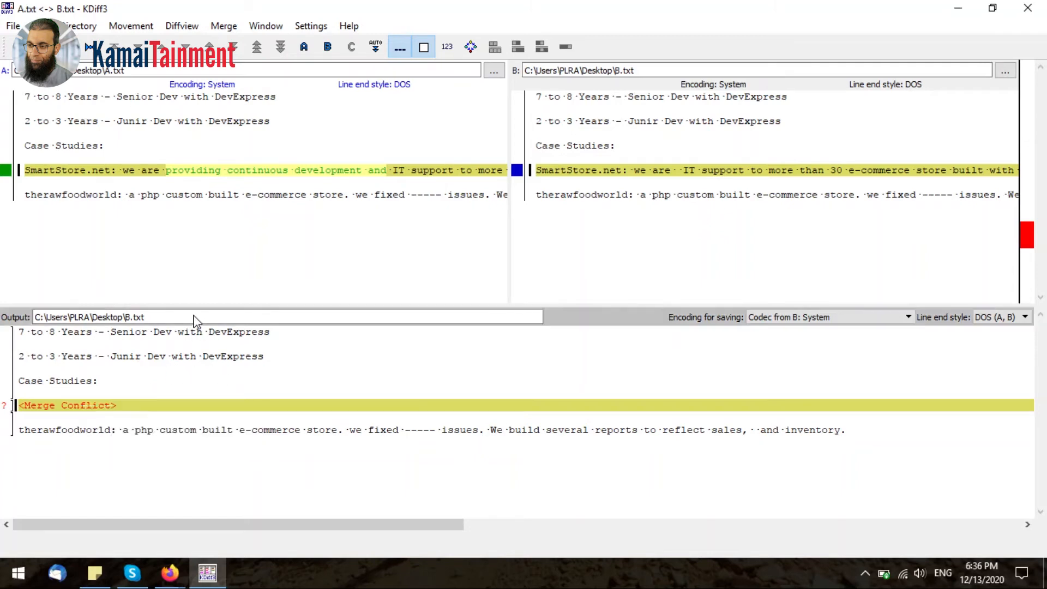
triple_click(527, 316)
left_click(386, 320)
right_click(51, 414)
left_click(140, 421)
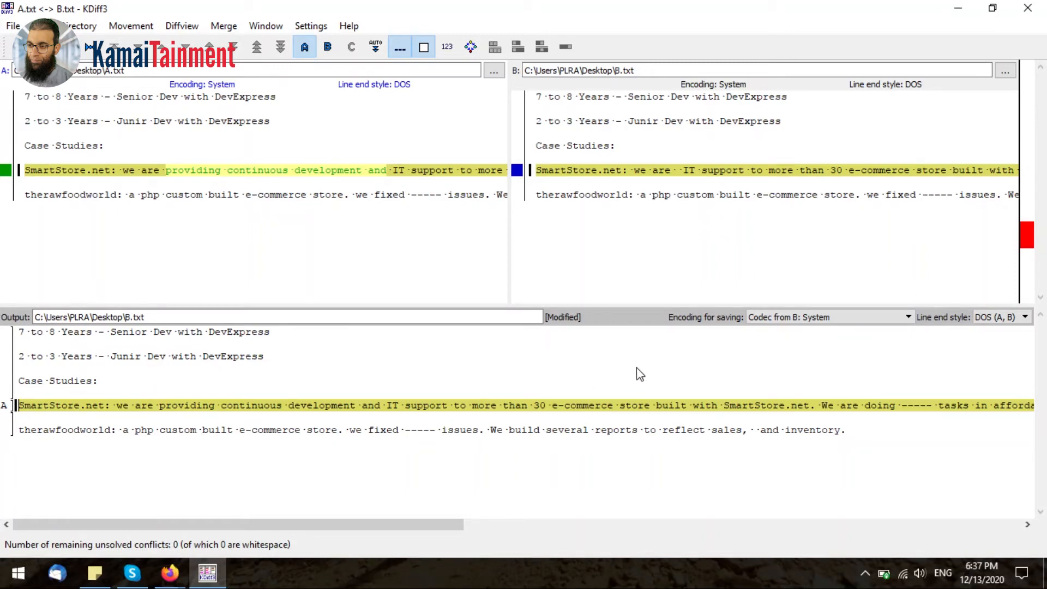
Step: Add the SmartStore.net line from B to the merged output as well, leaving the save encoding as Codec from B: System
left_click(908, 321)
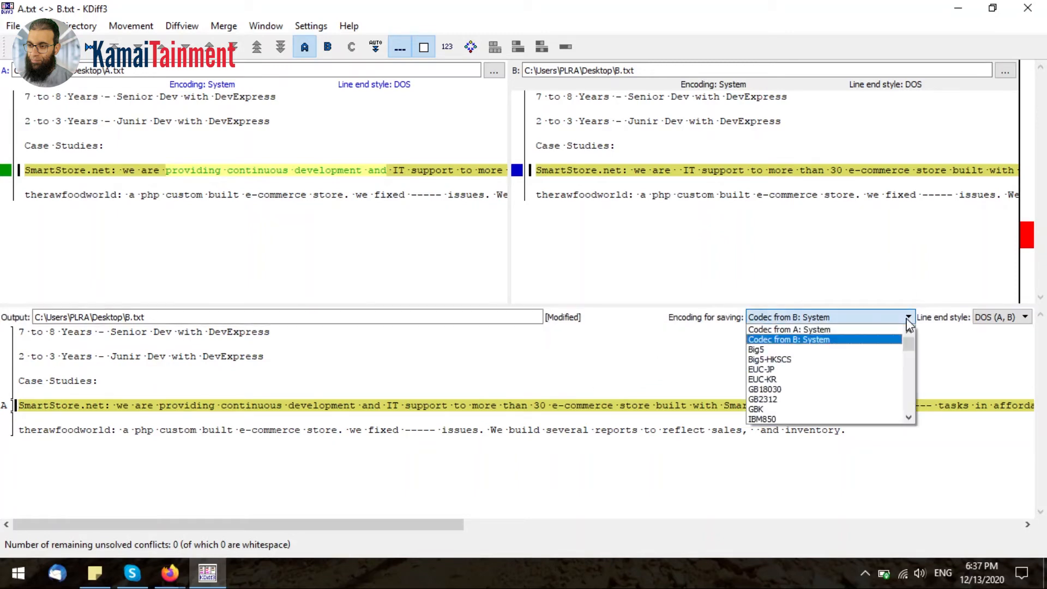
left_click(488, 422)
right_click(209, 407)
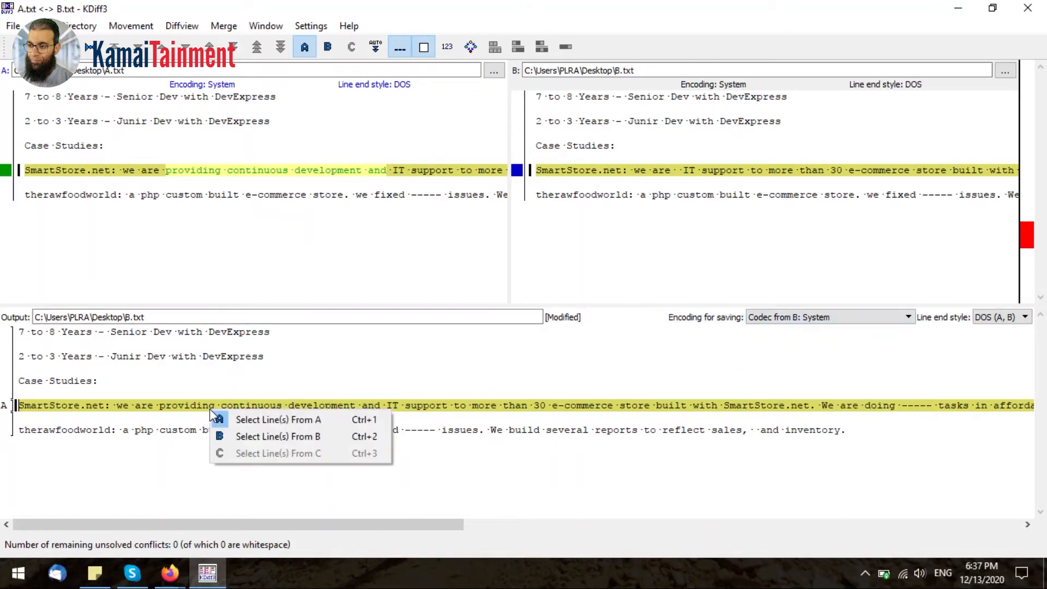
left_click(259, 434)
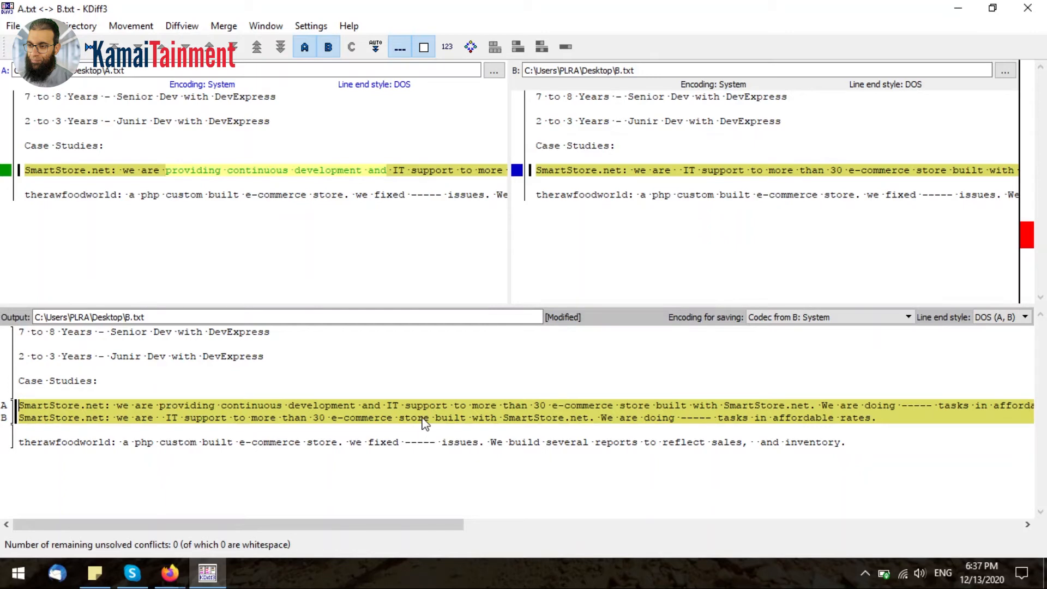
Step: Remove the B version and the A version of the SmartStore.net line from the merged output under Case Studies
right_click(198, 411)
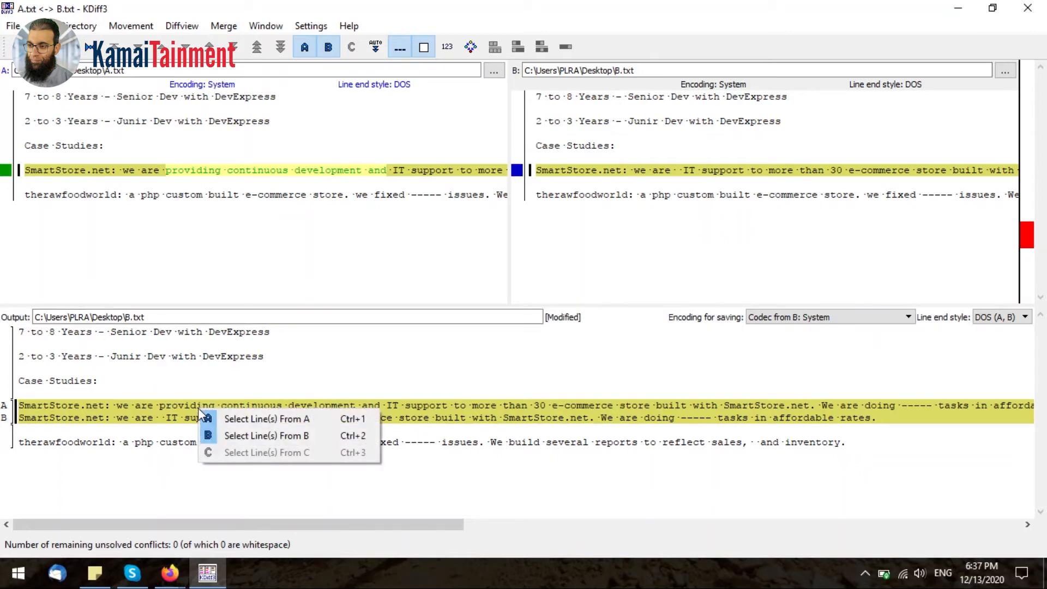
left_click(260, 437)
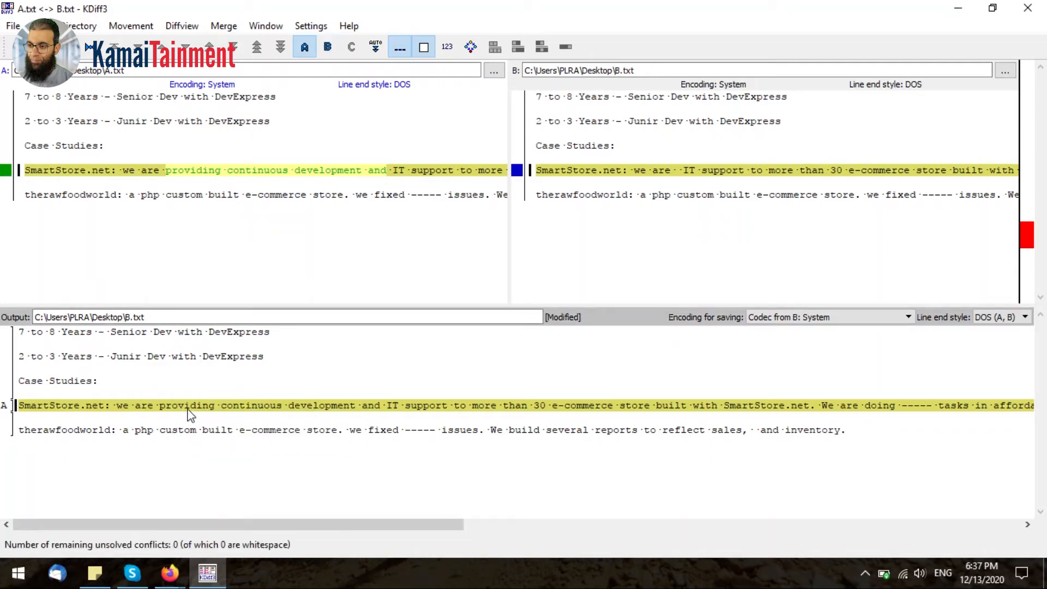
right_click(234, 404)
left_click(261, 418)
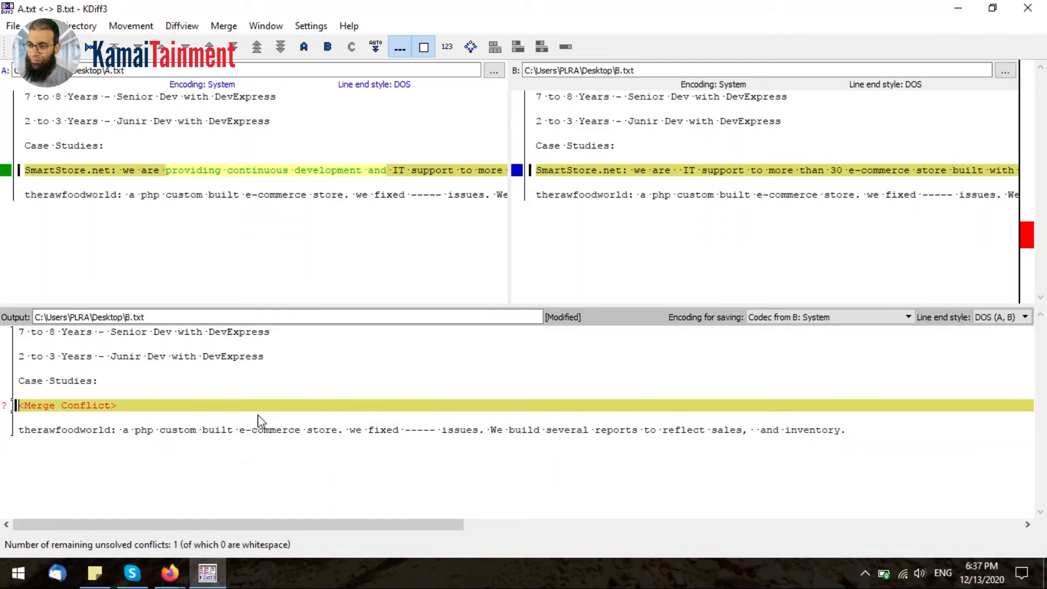
Step: Take the SmartStore.net line from A for the conflict, and inspect that line in B.txt and A.txt
right_click(96, 408)
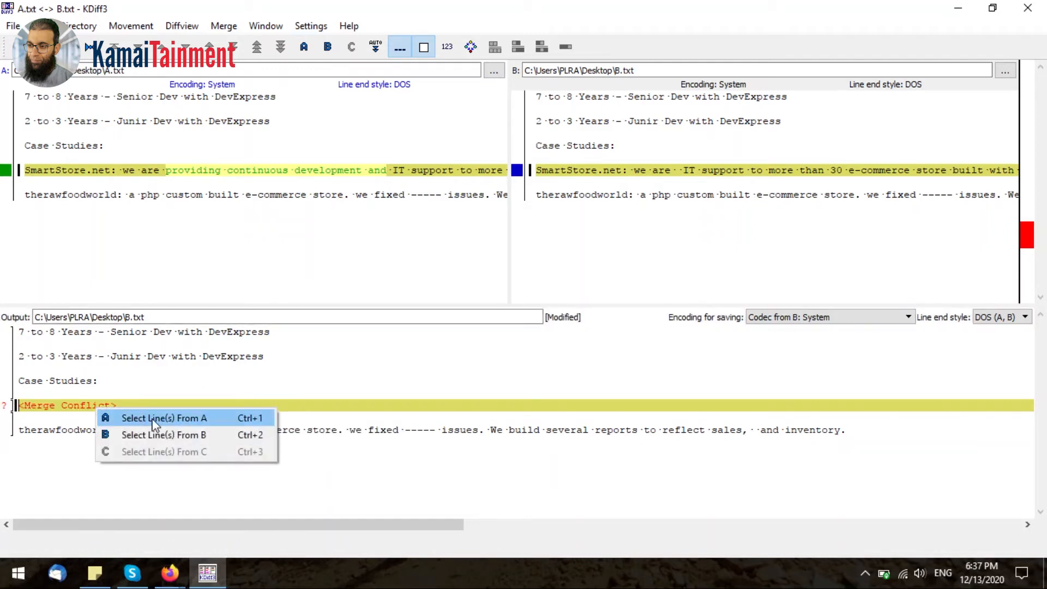
left_click(155, 419)
right_click(152, 406)
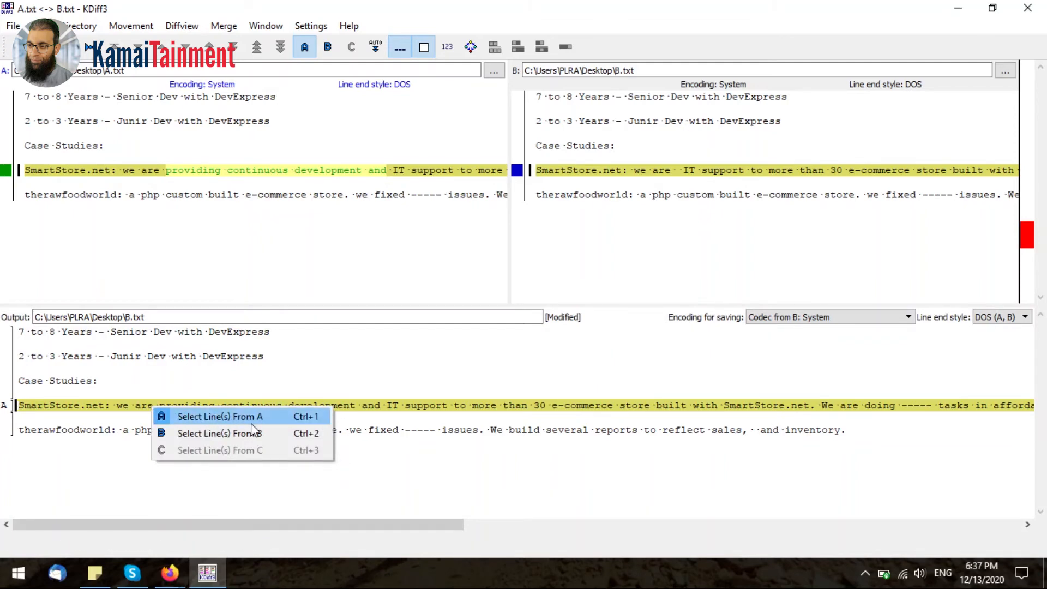
left_click(99, 416)
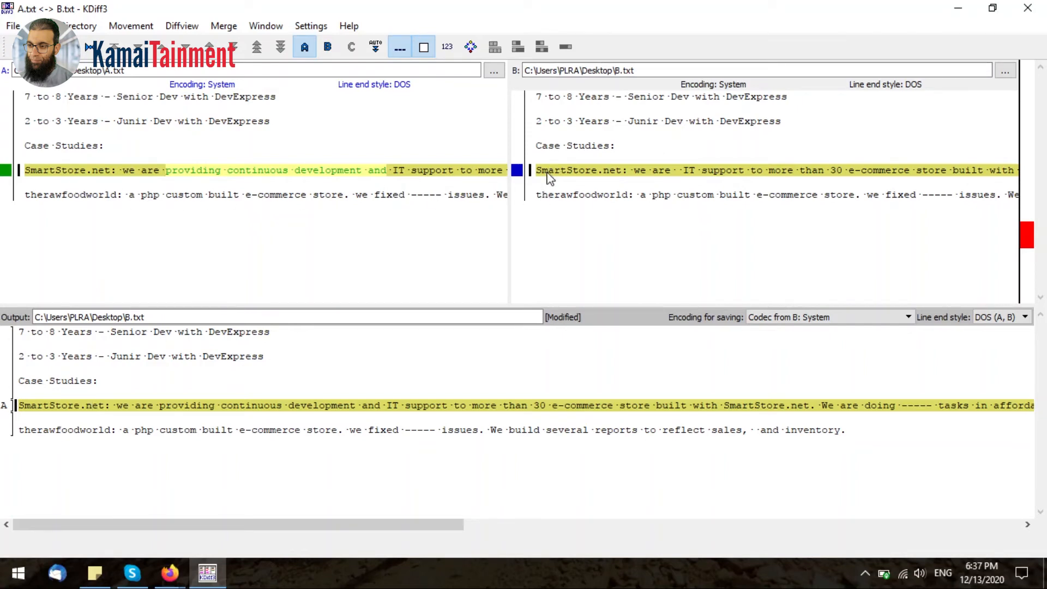
left_click(574, 180)
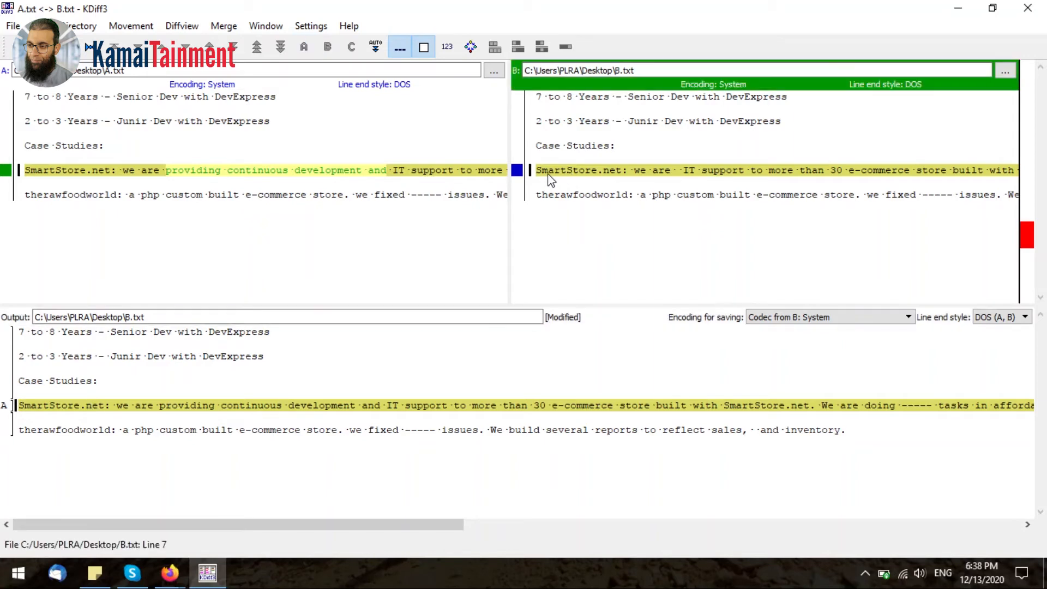
left_click(326, 180)
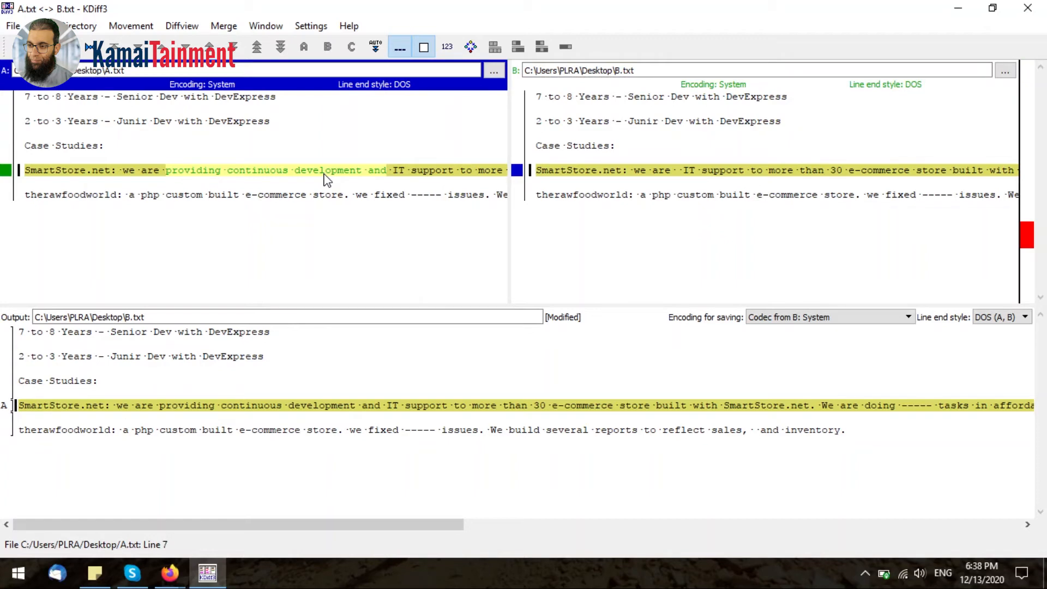
Step: Clear the output's SmartStore.net choice, select the line from A again, and save the merge result to B.txt
right_click(138, 405)
left_click(161, 431)
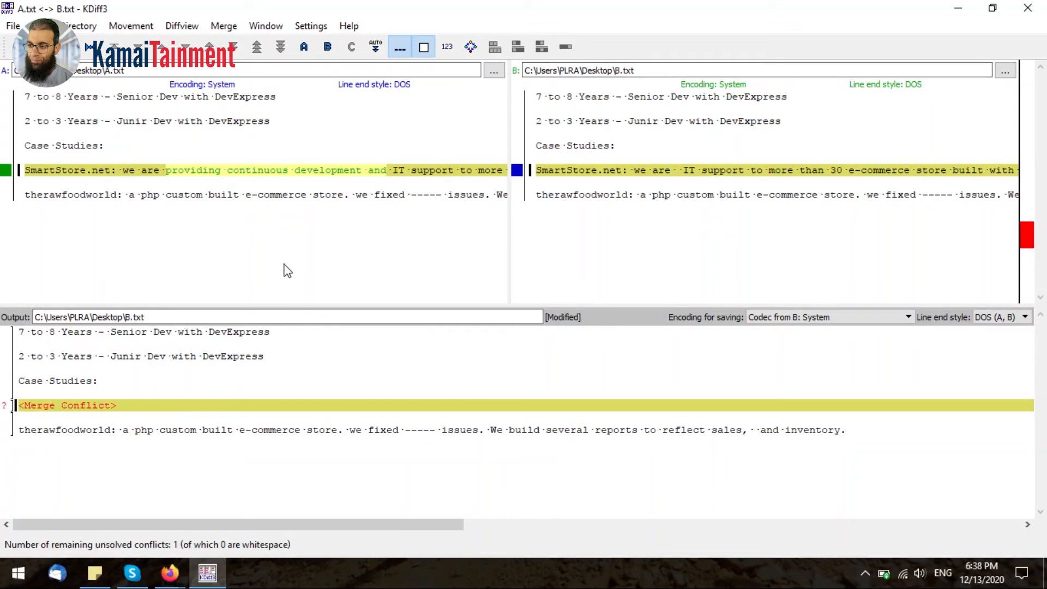
right_click(81, 408)
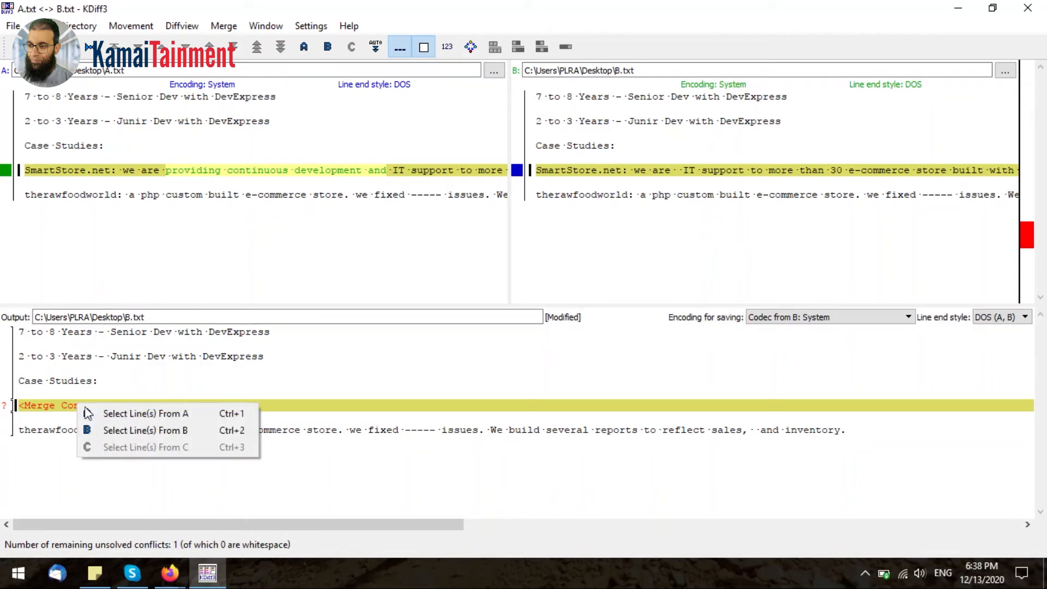
left_click(223, 415)
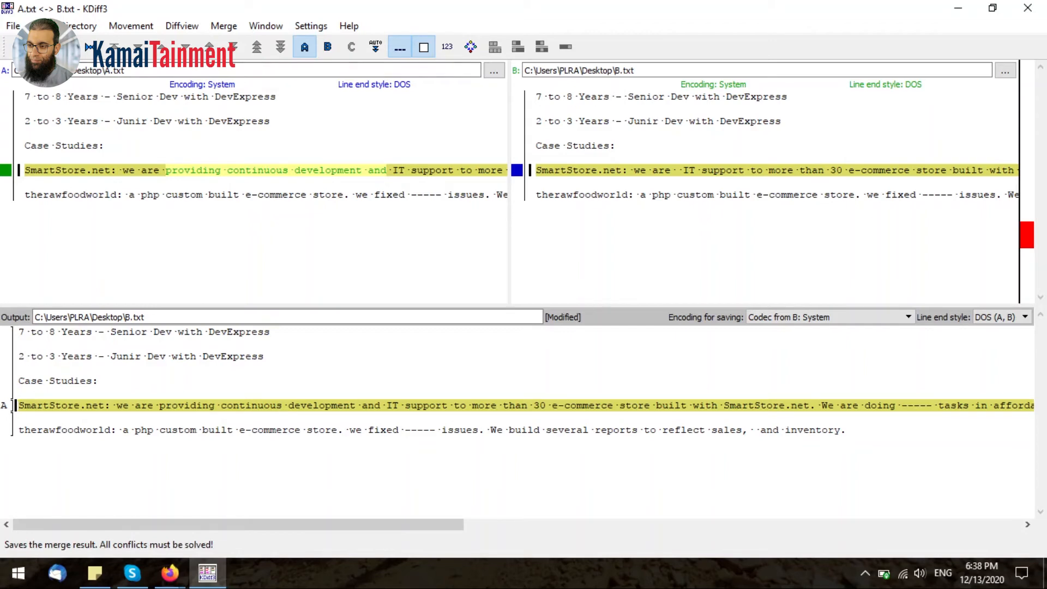
left_click(44, 46)
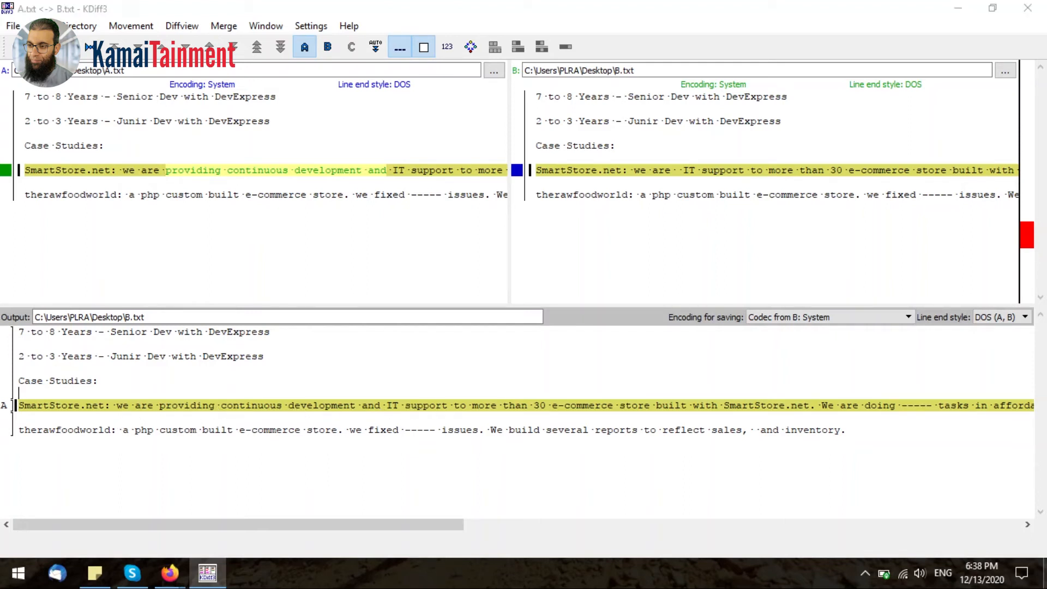
Step: Open the saved B.txt from the desktop in Notepad, check the merged words "continuous development and", and return to KDiff3
key("super+d")
double_click(146, 121)
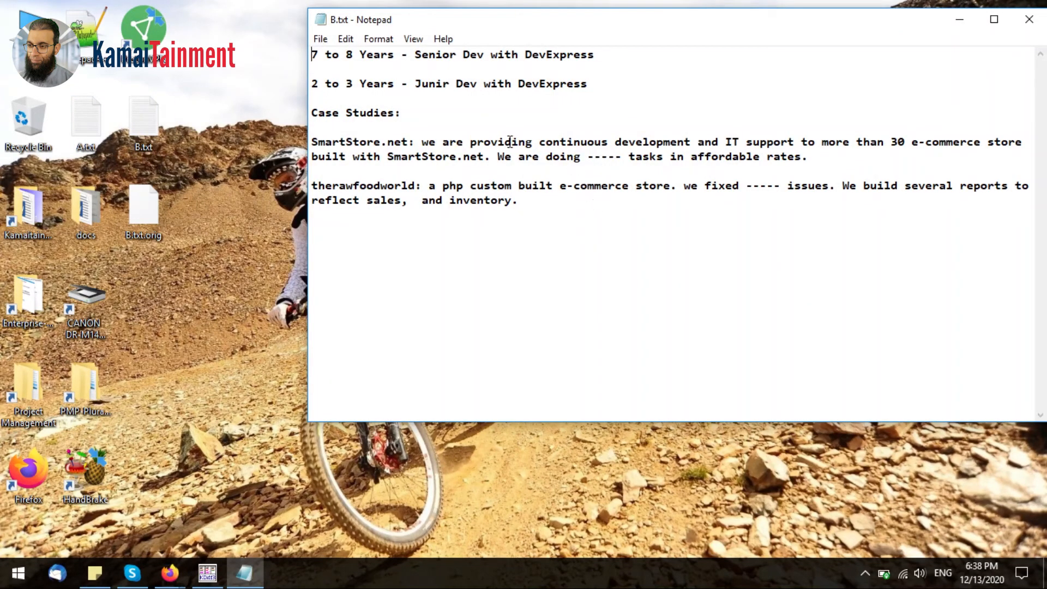
left_click_drag(539, 143, 724, 141)
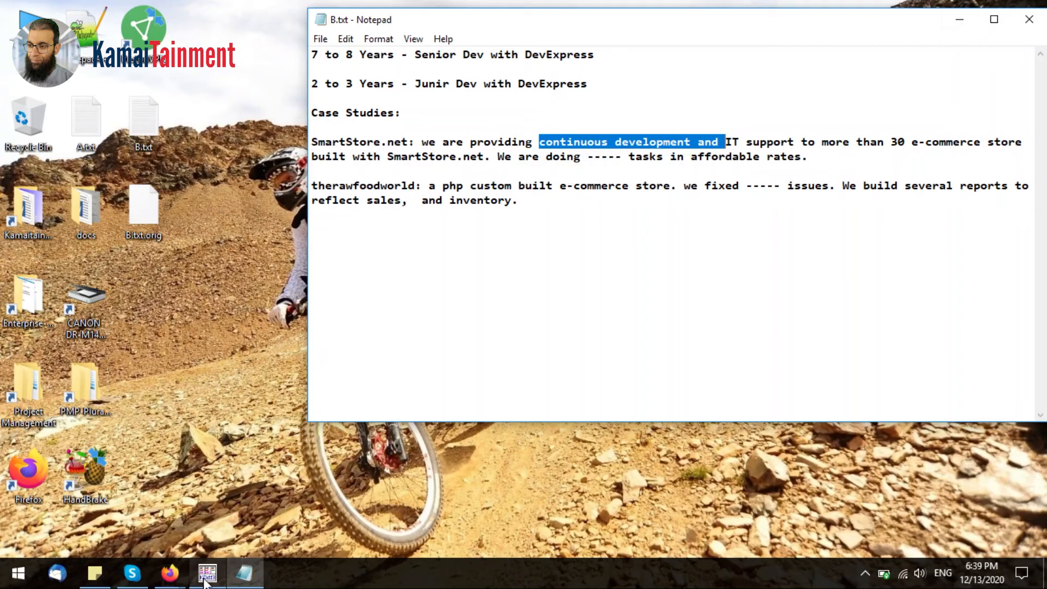
left_click(207, 572)
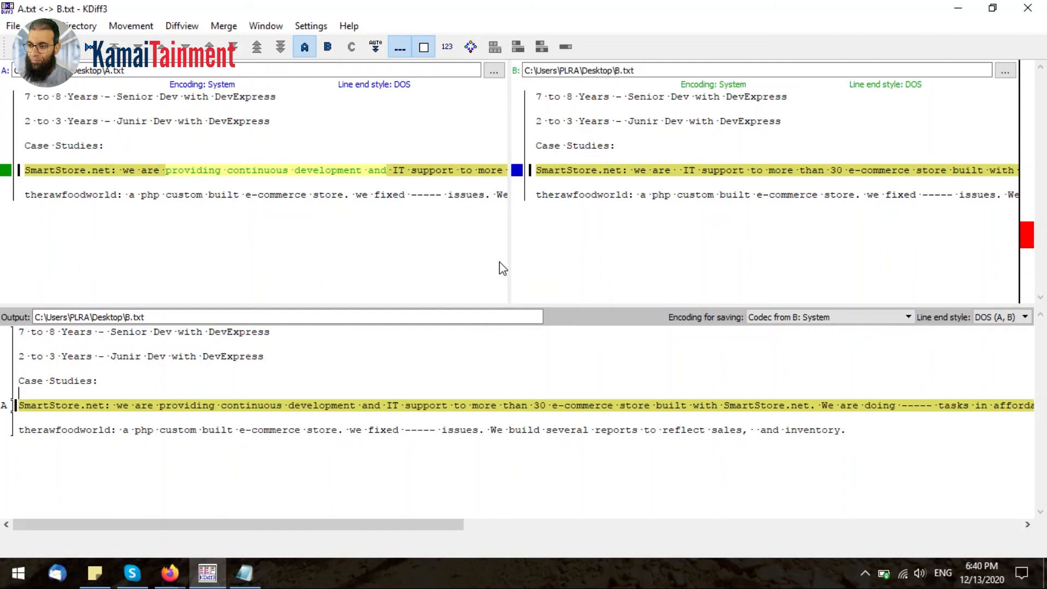
left_click(503, 268)
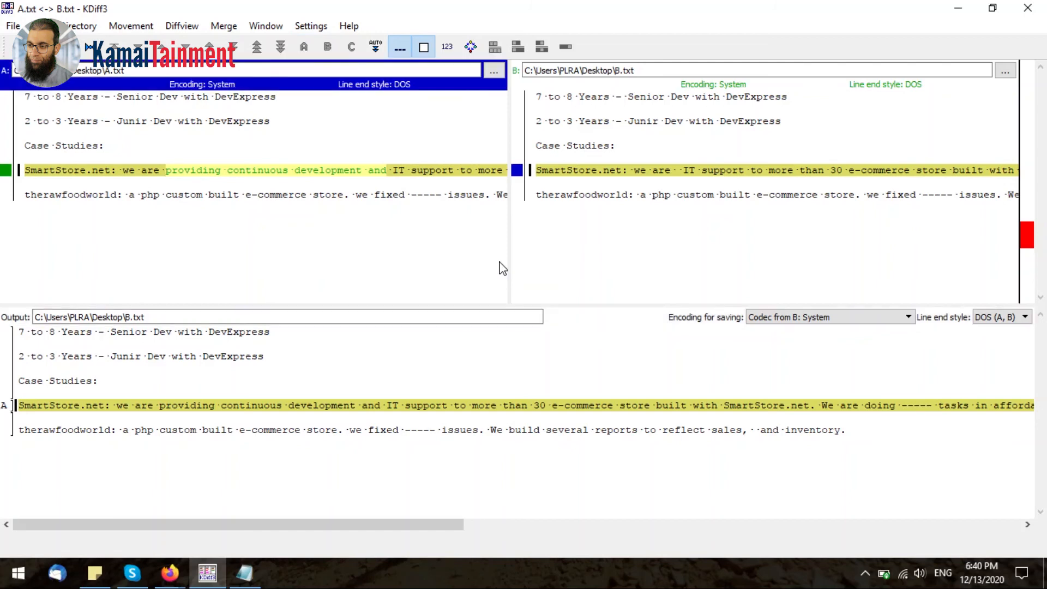